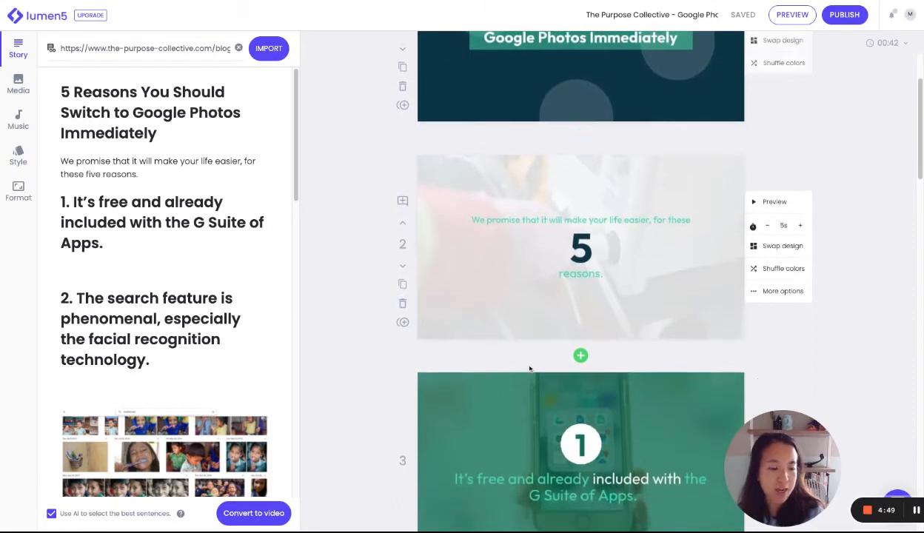
# - Swap the first scene's design to the Media layout with the headset man photo beside a white text panel
pyautogui.scroll(3, 490, 419)
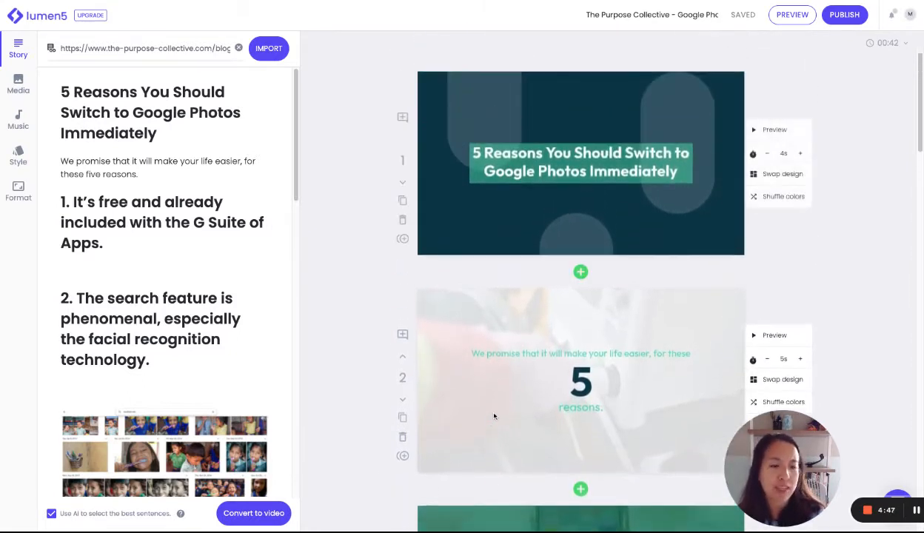
pyautogui.scroll(2, 495, 413)
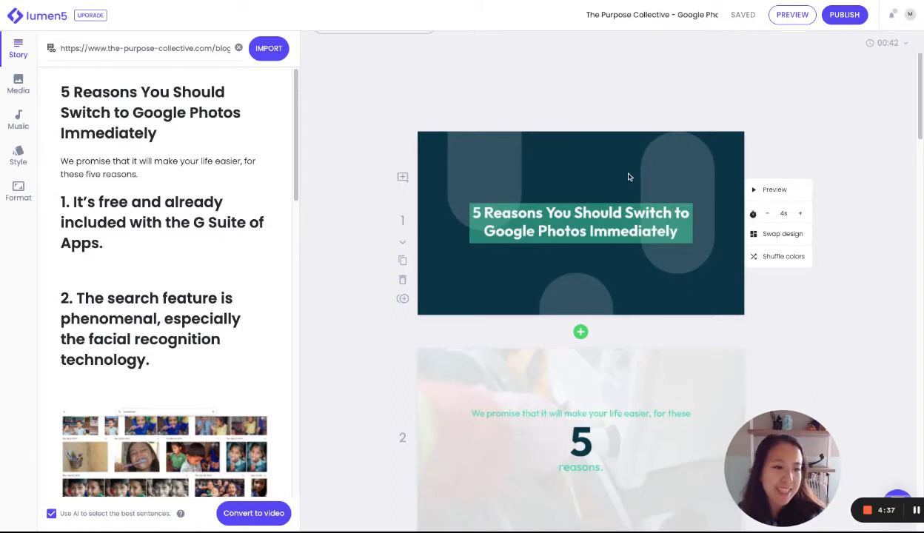
pyautogui.click(766, 244)
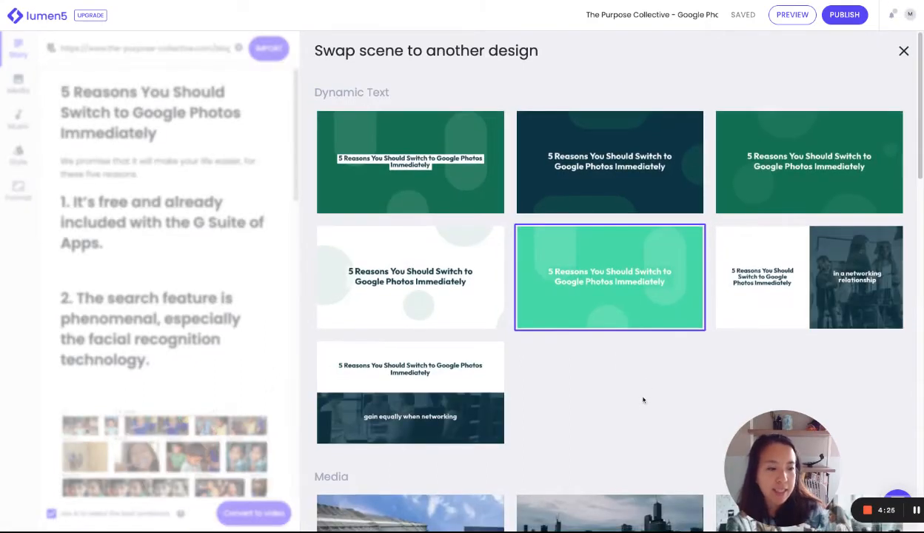
pyautogui.scroll(-1, 640, 398)
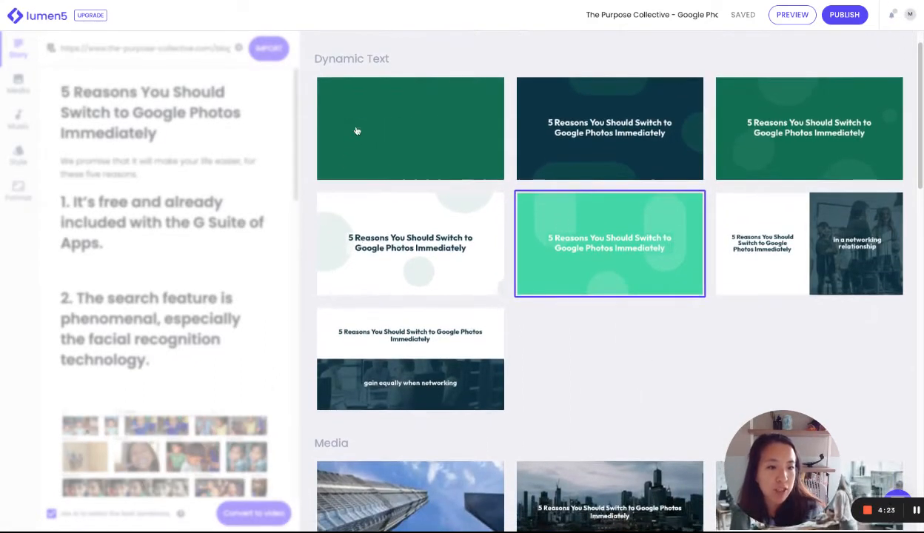
pyautogui.scroll(-2, 586, 317)
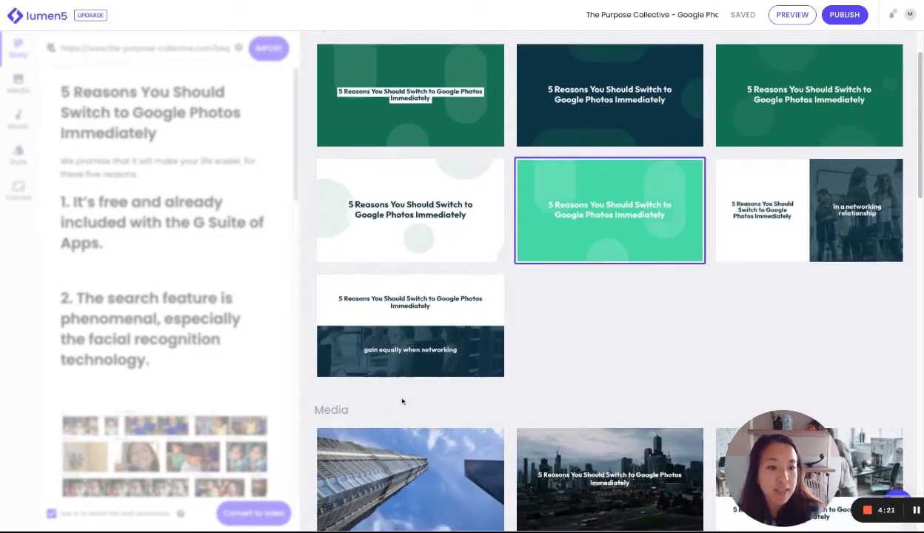
pyautogui.scroll(-5, 547, 304)
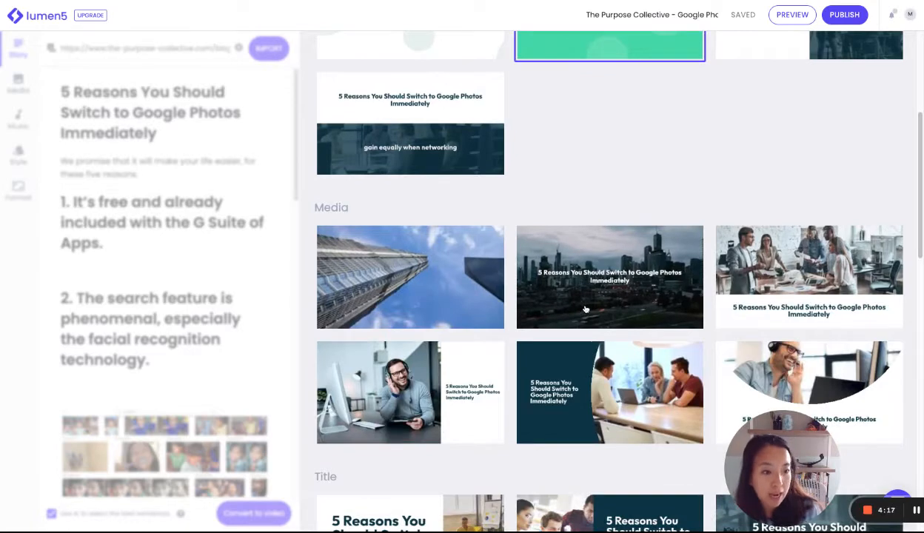
pyautogui.scroll(-5, 571, 361)
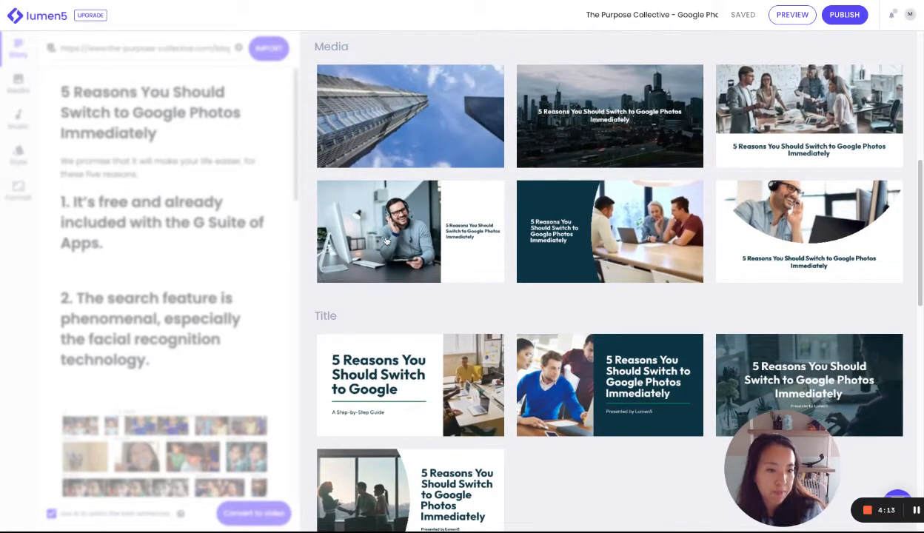
pyautogui.click(378, 235)
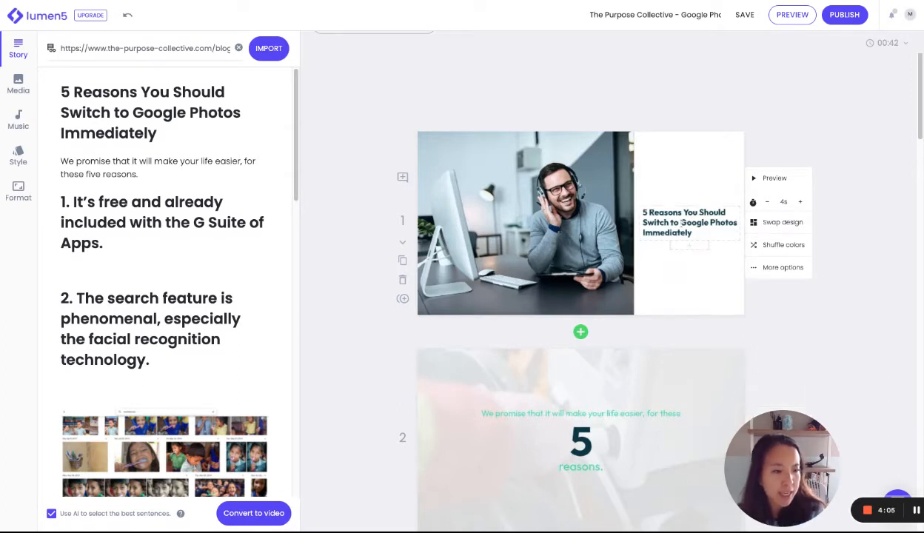
# - Set the title text of the first scene to the Large text size
pyautogui.click(681, 222)
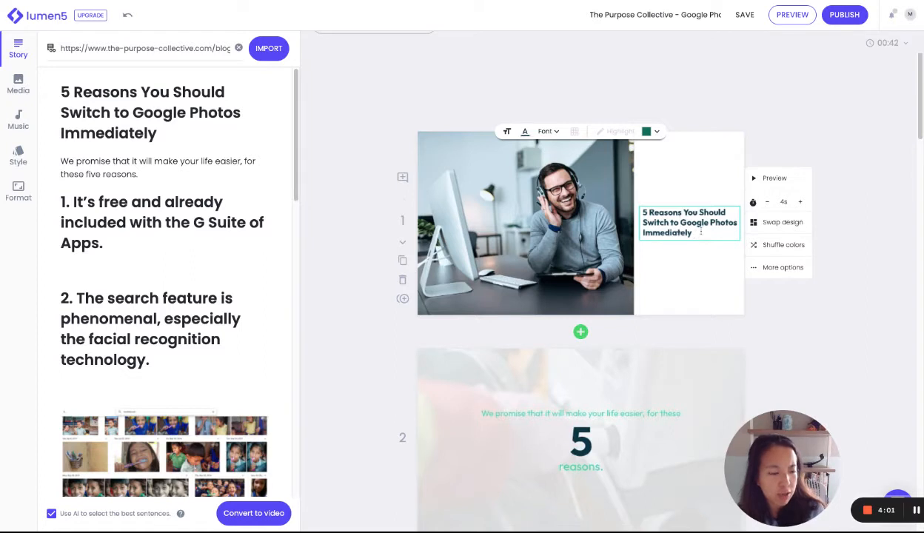
pyautogui.click(507, 132)
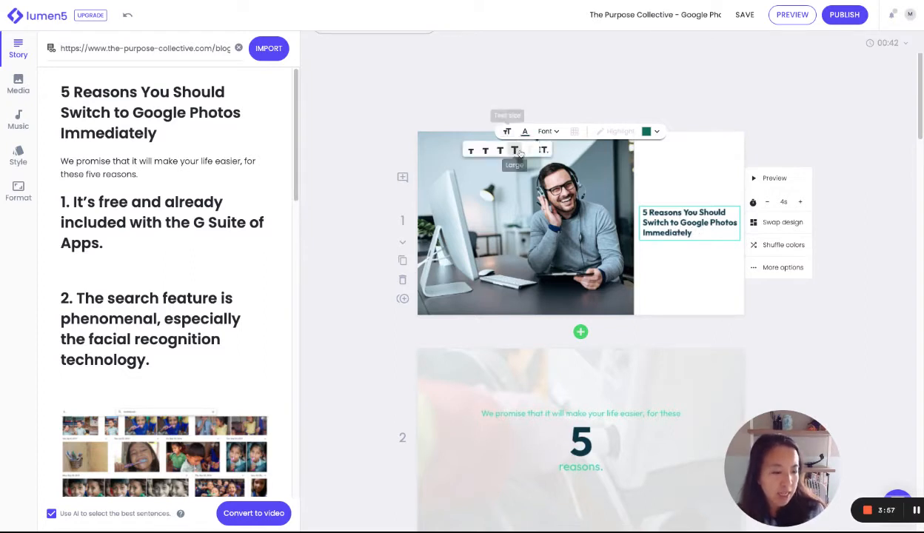
pyautogui.click(514, 150)
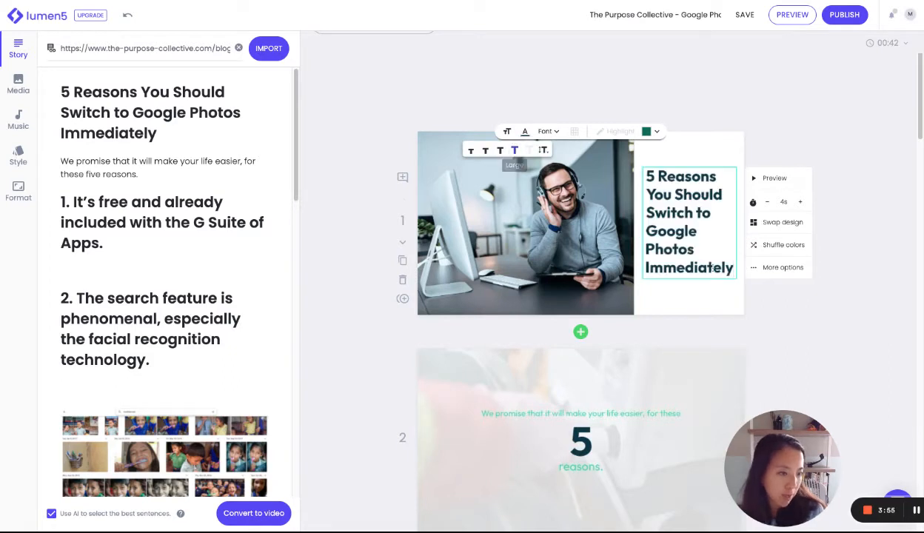
pyautogui.click(735, 293)
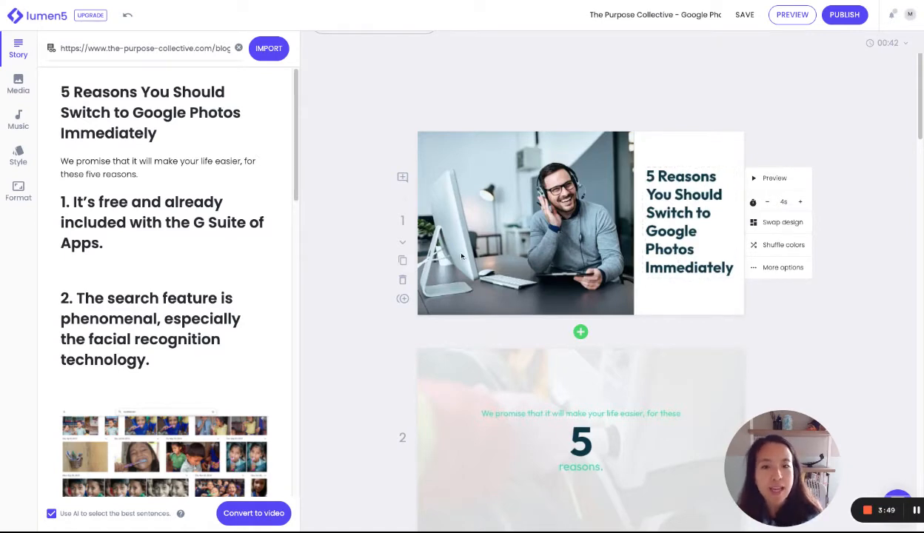
pyautogui.scroll(-3, 461, 256)
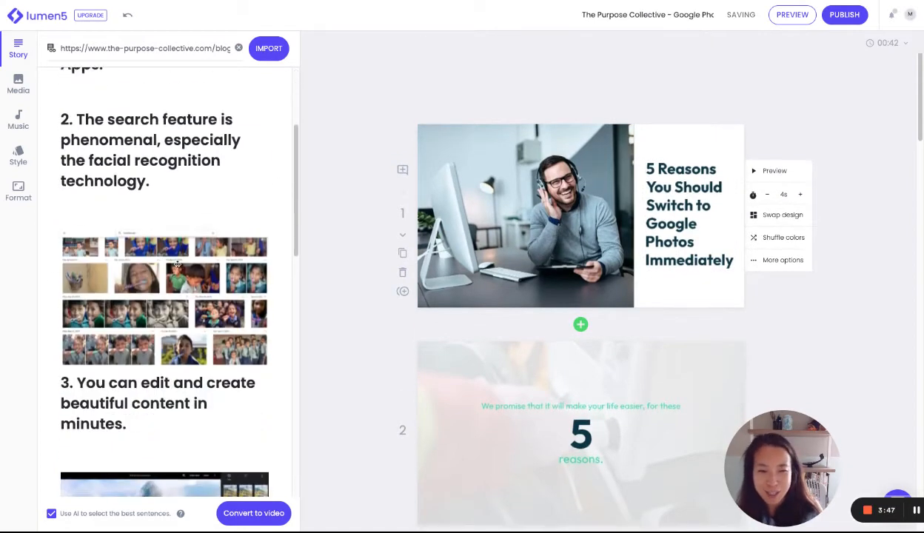
pyautogui.scroll(-4, 483, 255)
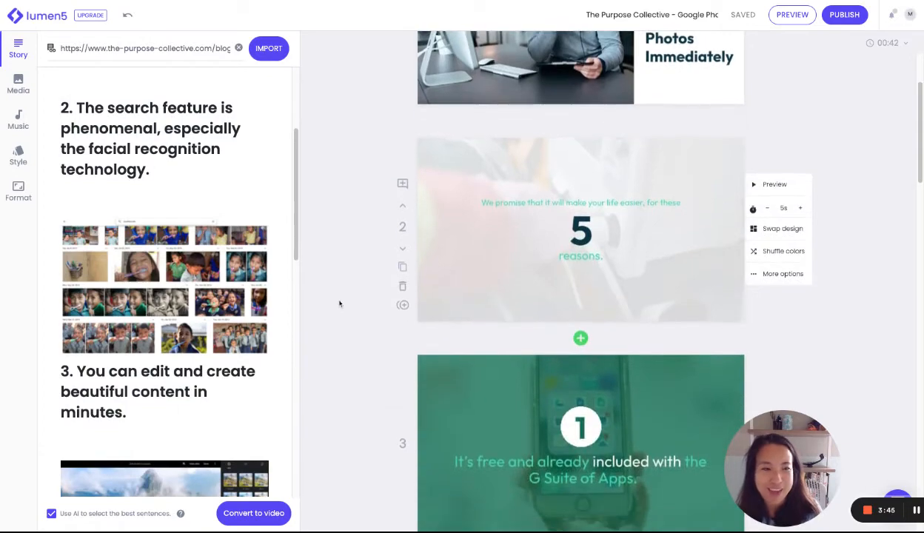
pyautogui.scroll(-5, 163, 297)
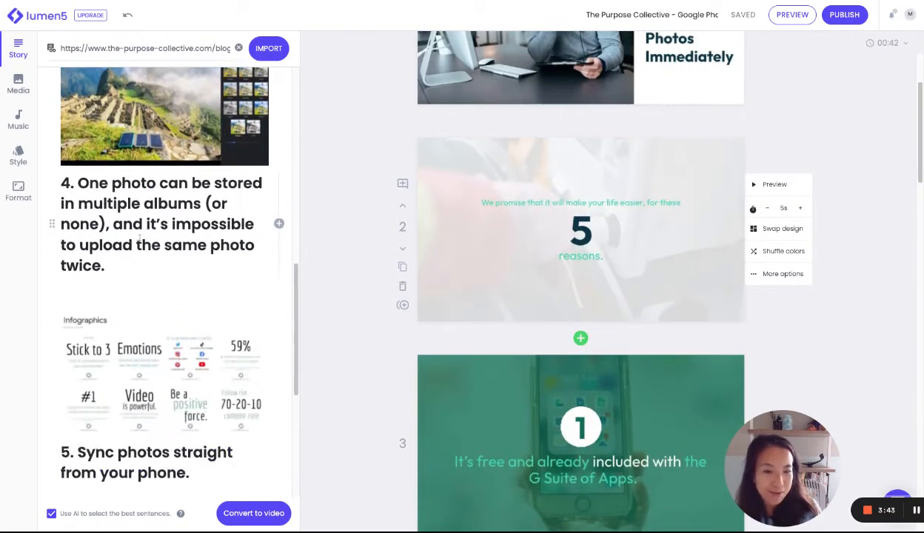
pyautogui.scroll(8, 153, 275)
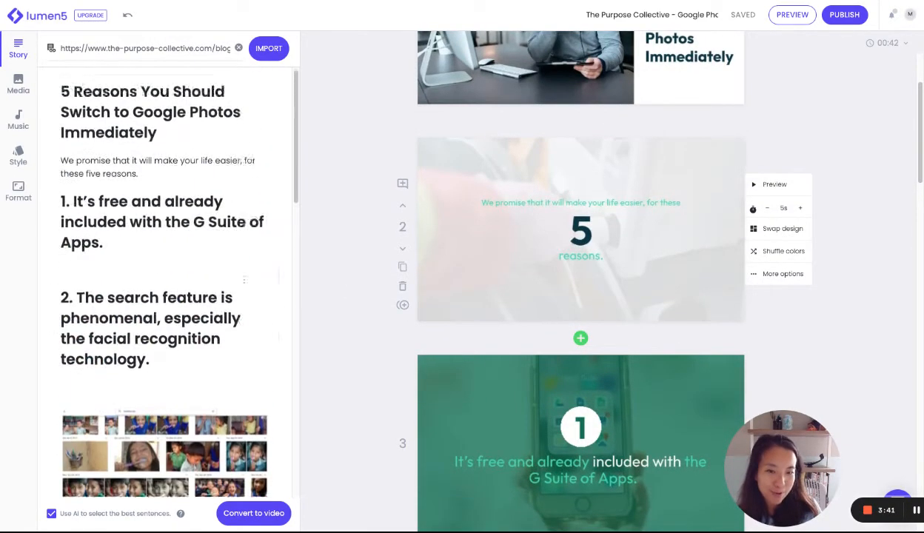
pyautogui.scroll(5, 627, 235)
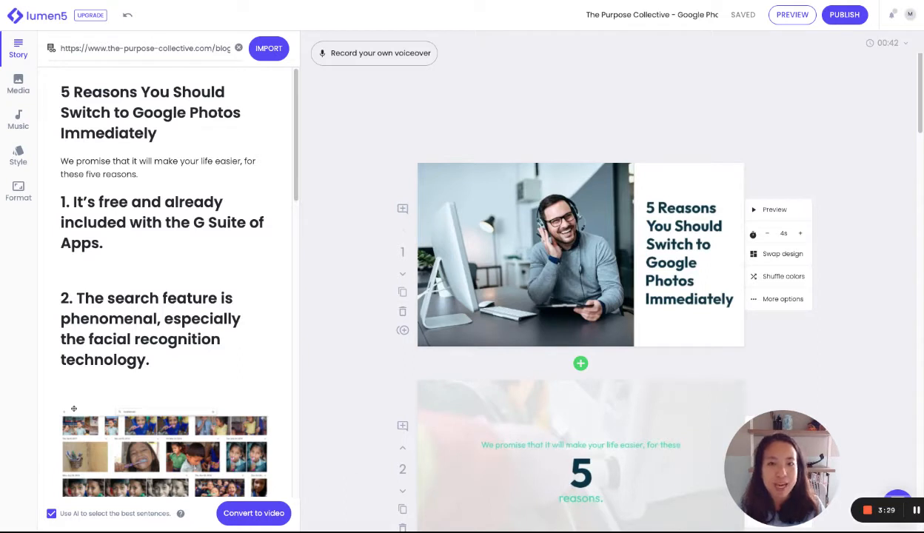
# - Add the seven prepared image files, including tablet.jpeg, from the computer to a new media upload
pyautogui.click(22, 91)
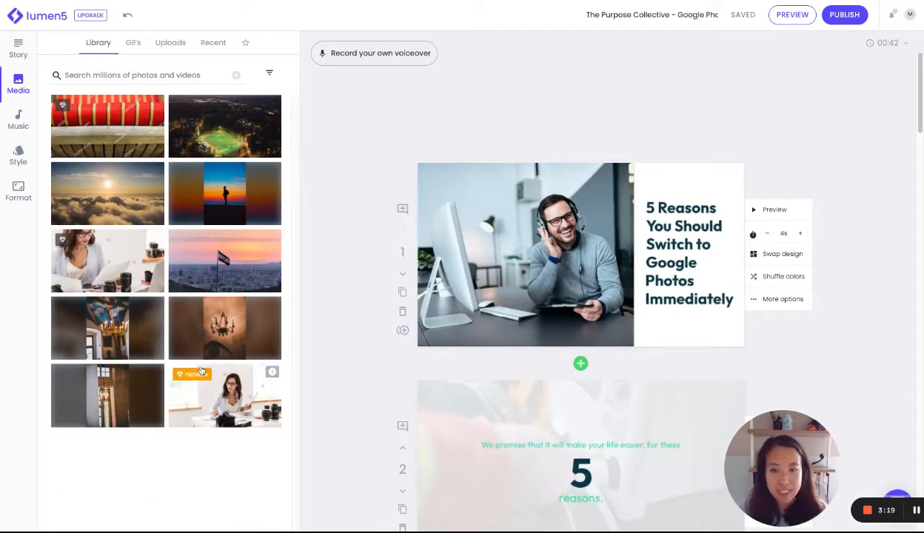
pyautogui.click(170, 42)
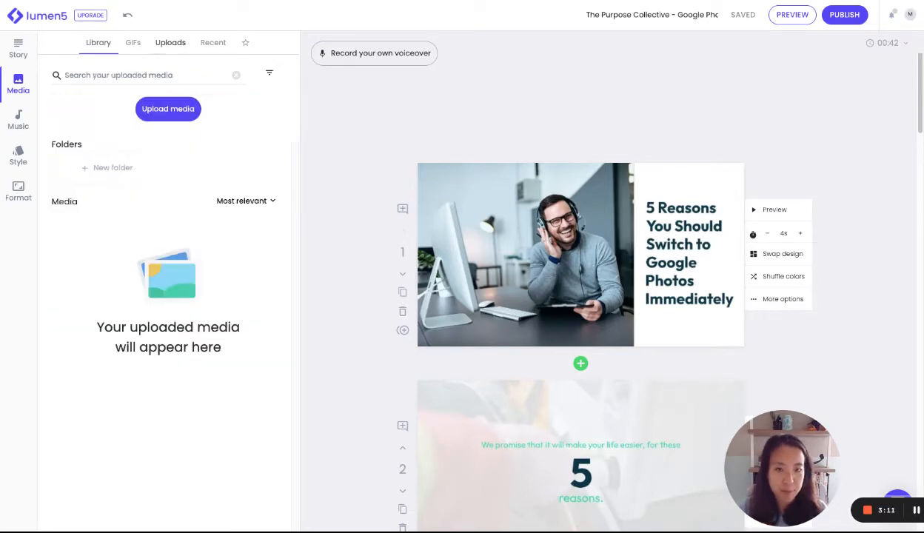
pyautogui.click(175, 109)
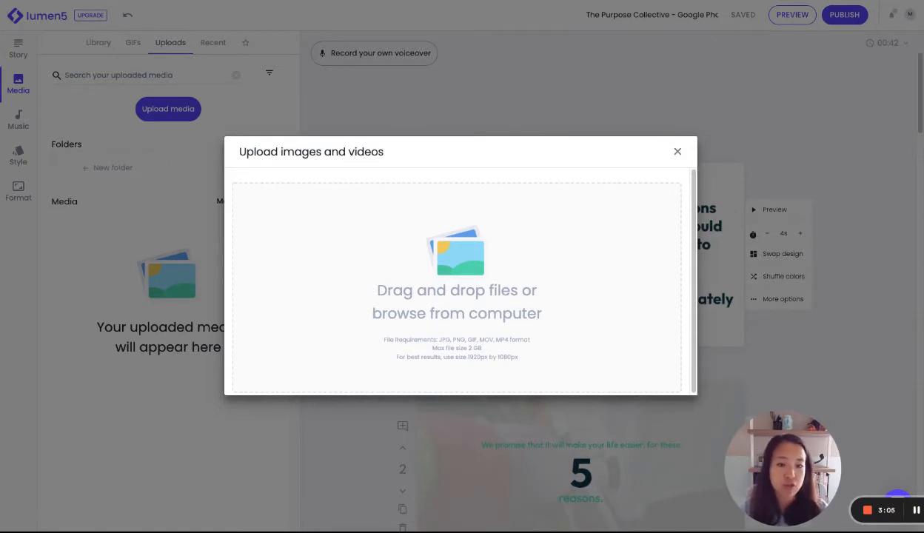
pyautogui.moveTo(1, 289); pyautogui.dragTo(376, 288)
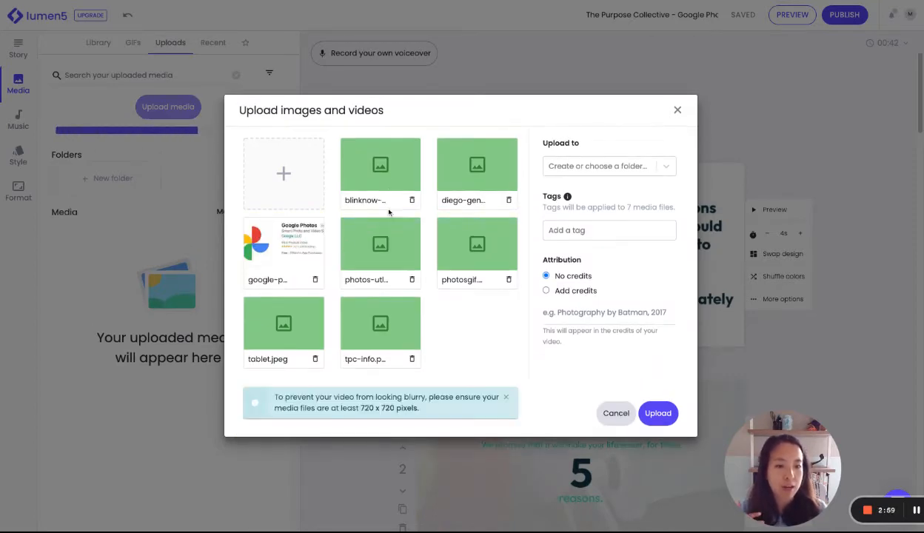
# - Tag the selected media files with "Google Photos" and upload them without credits
pyautogui.click(597, 231)
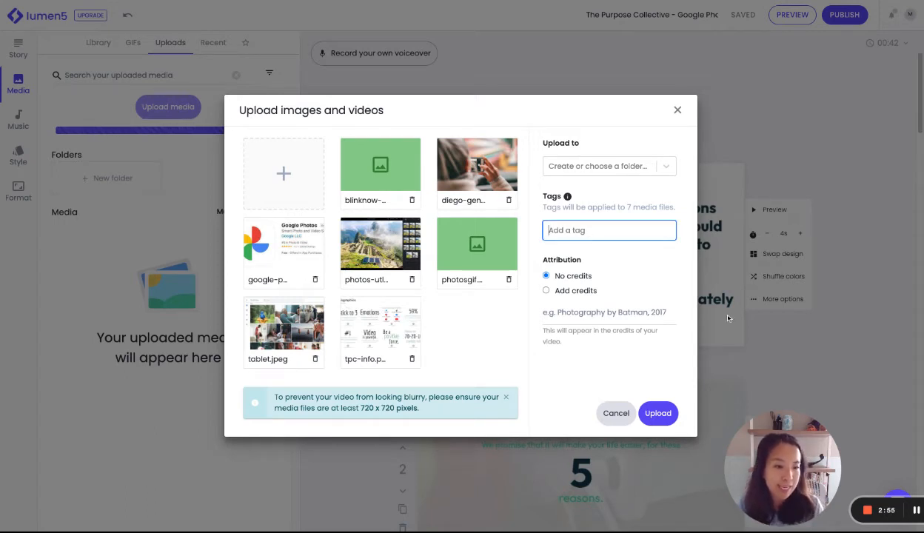
pyautogui.write('Google Photos')
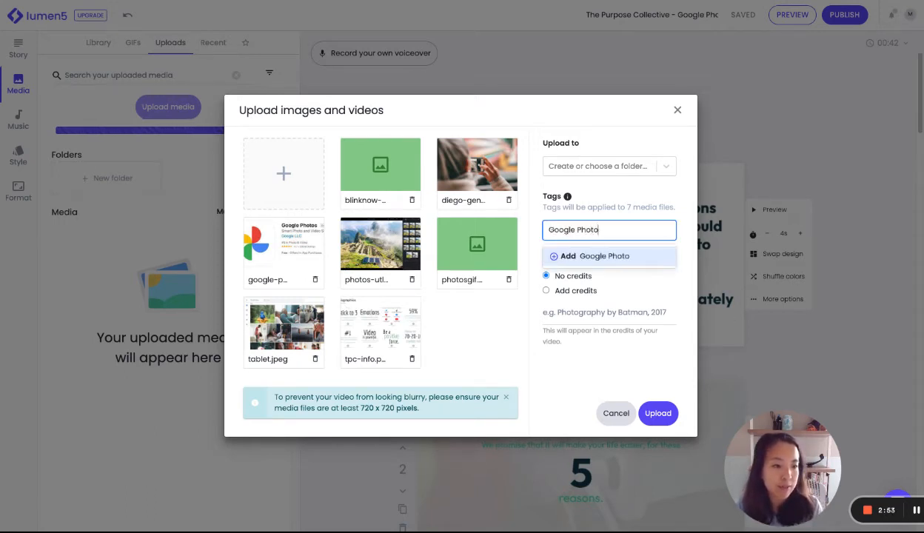
pyautogui.click(554, 257)
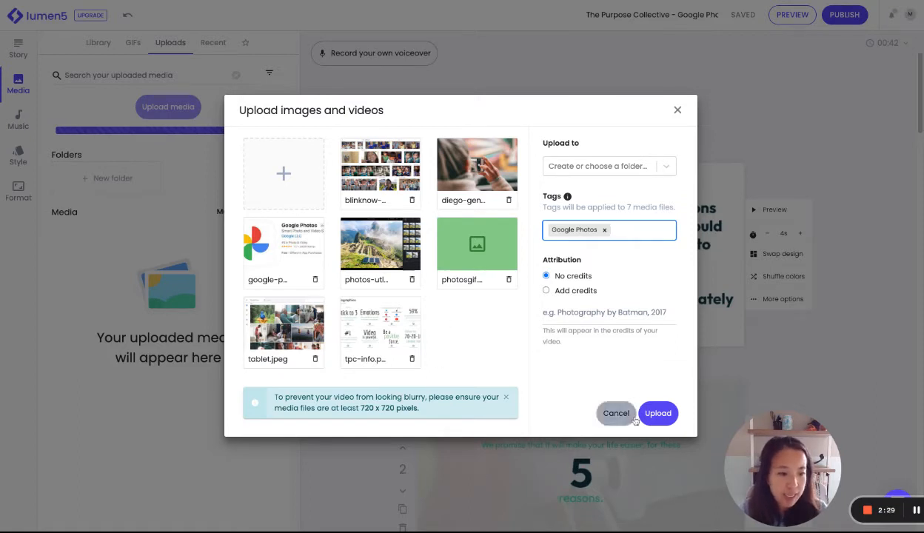
pyautogui.click(658, 414)
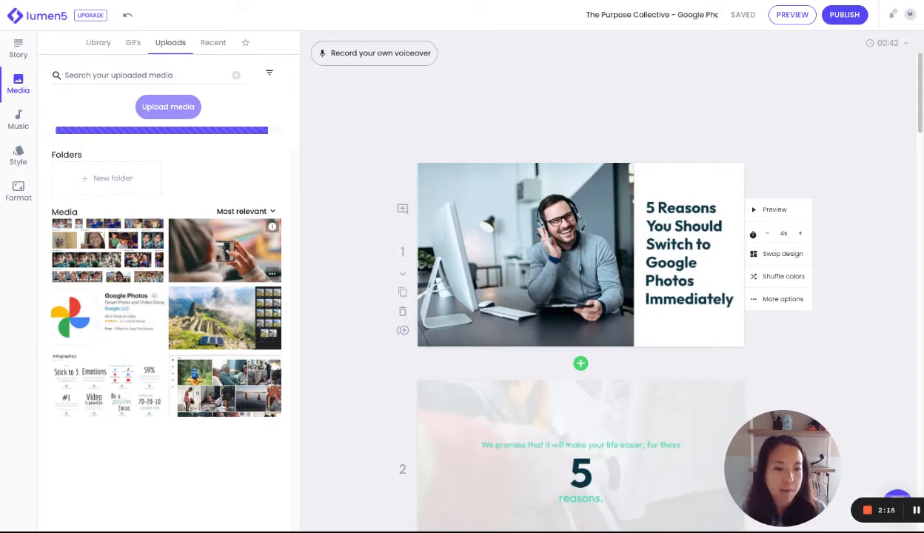
# - Replace the first scene's photo with the uploaded picture of a person photographing with a phone, and crop it zoomed in on the phone
pyautogui.moveTo(224, 251); pyautogui.dragTo(500, 263)
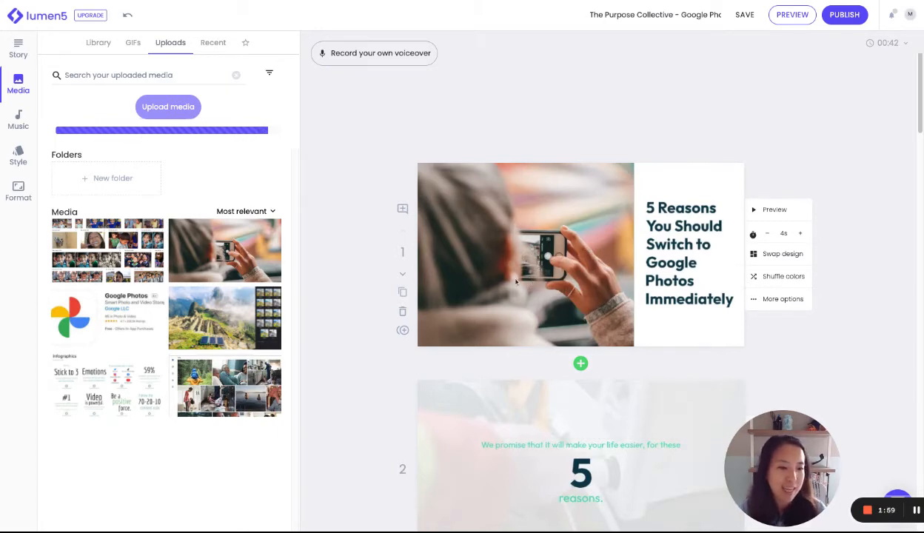
pyautogui.click(774, 299)
pyautogui.click(487, 144)
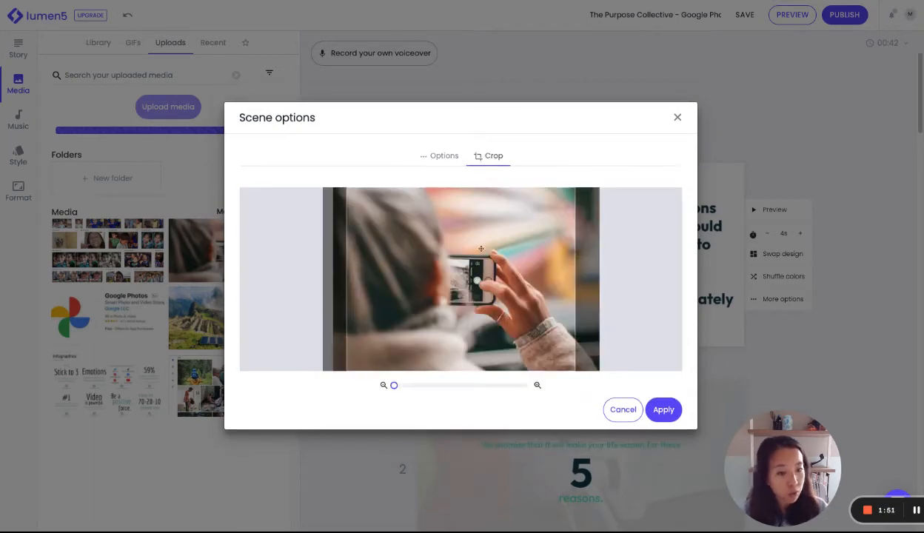
pyautogui.moveTo(481, 275); pyautogui.dragTo(454, 280)
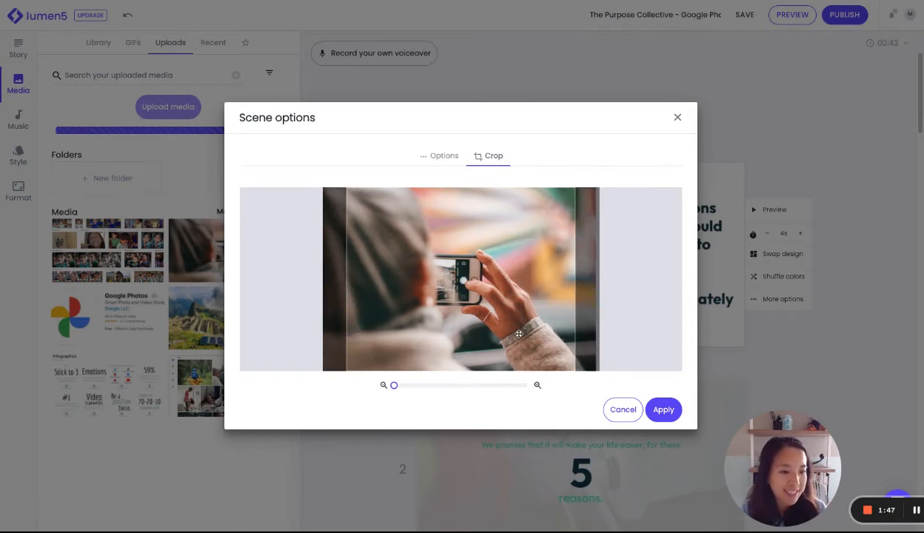
pyautogui.moveTo(394, 385); pyautogui.dragTo(462, 385)
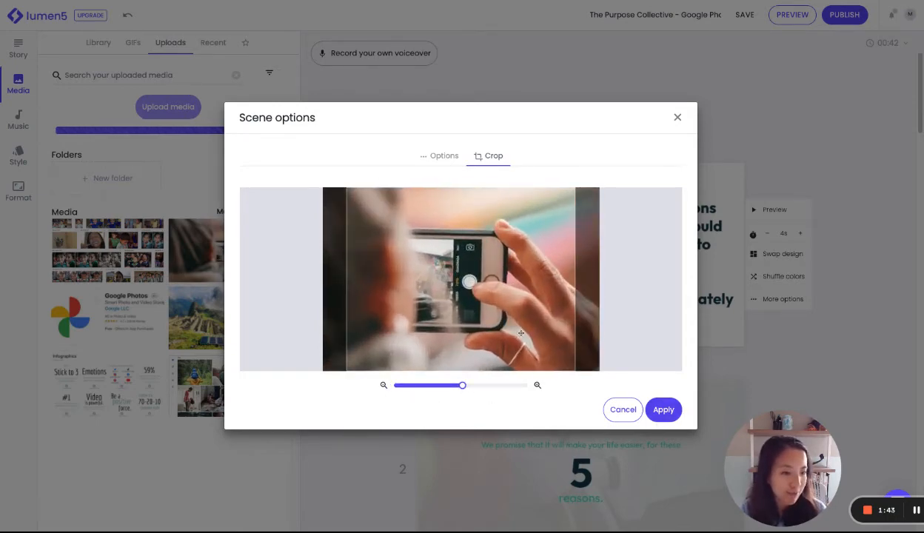
pyautogui.click(664, 412)
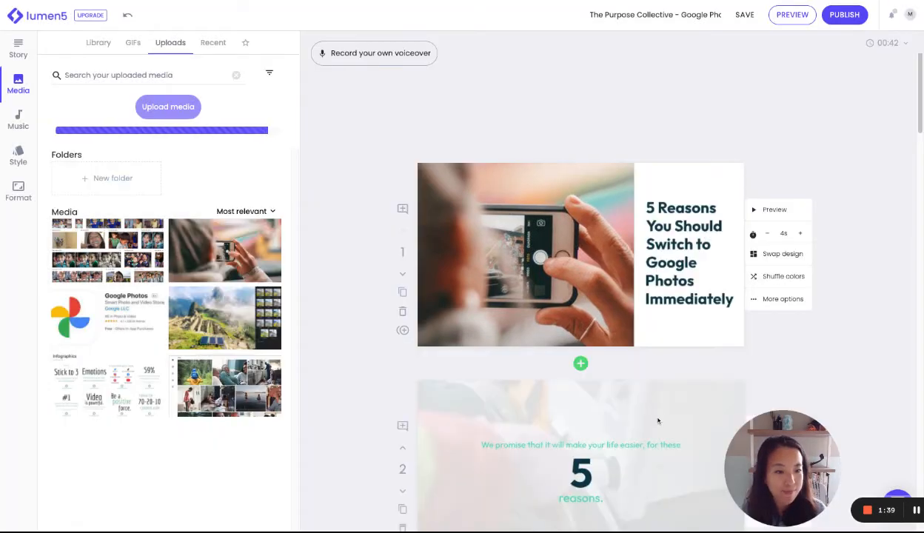
# - Extend the upper text line of the second scene to read "We promise that it will make your life easier, for these 5 reasons."
pyautogui.scroll(-1, 725, 275)
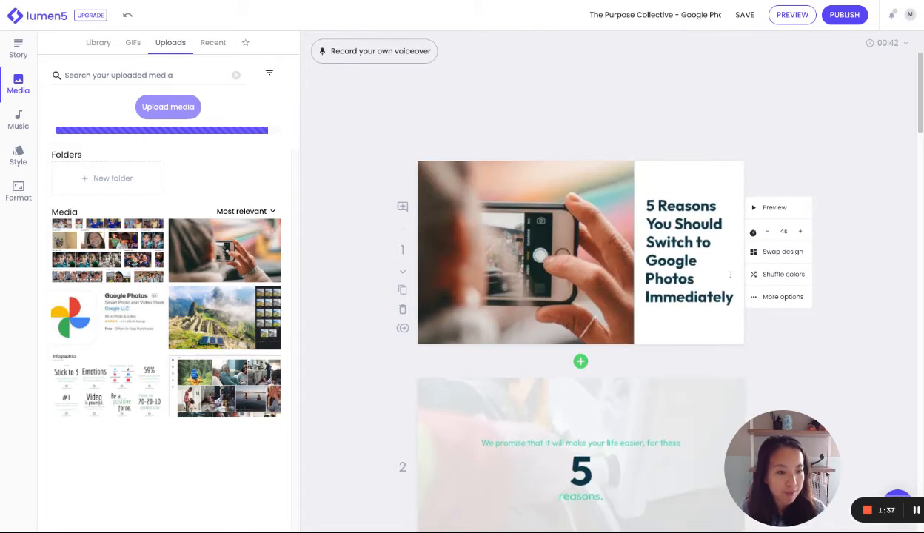
pyautogui.scroll(-1, 593, 304)
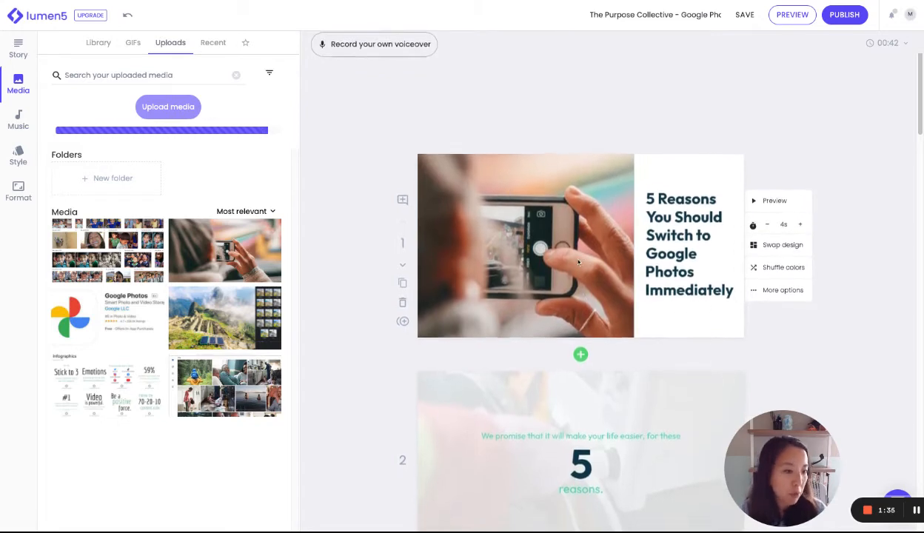
pyautogui.scroll(-1, 563, 263)
pyautogui.scroll(-5, 564, 252)
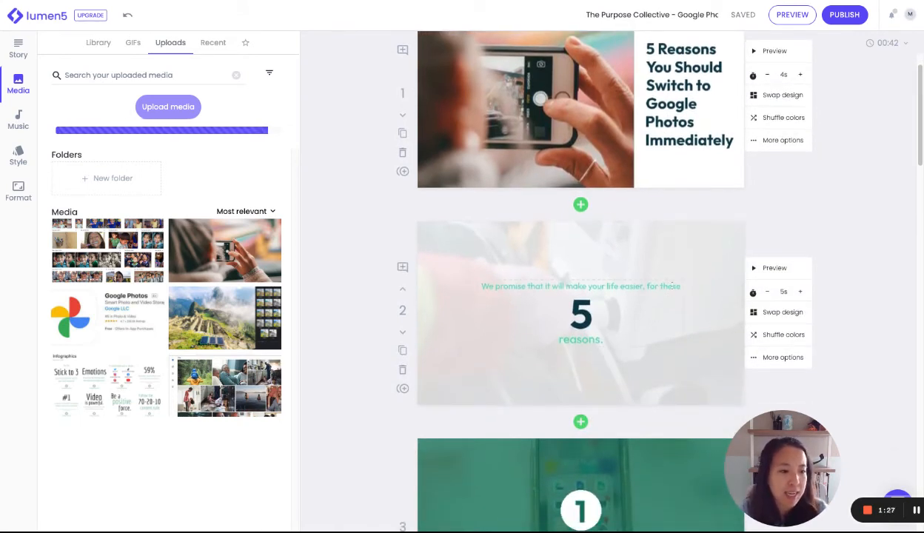
pyautogui.click(670, 287)
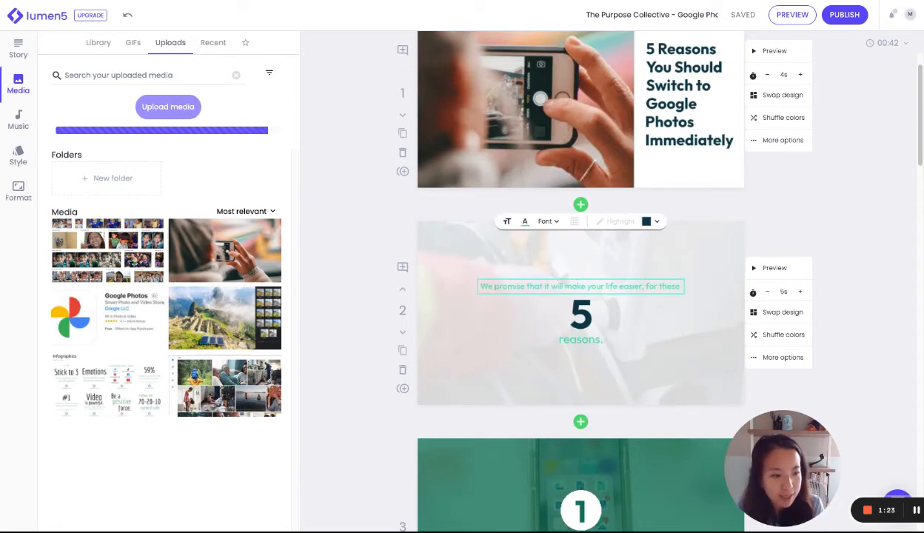
pyautogui.write('5 reasons.')
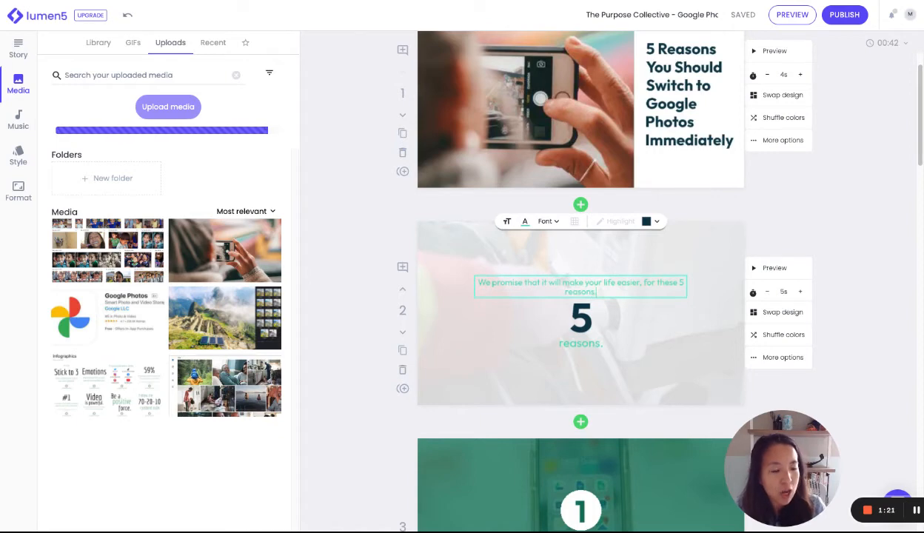
# - Delete the separate large "5" and "reasons." text lines from the second scene, keeping only the full sentence
pyautogui.click(574, 321)
pyautogui.click(591, 329)
pyautogui.press('BackSpace')
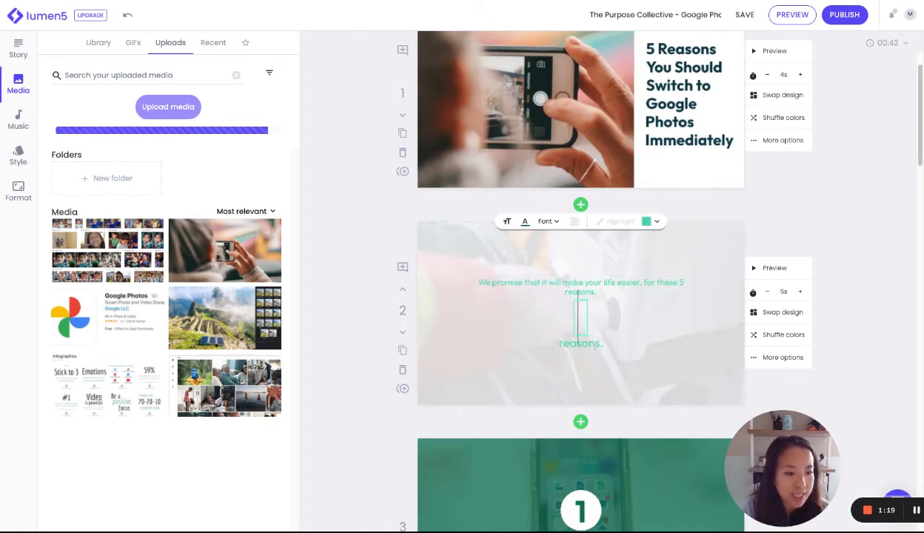
pyautogui.click(595, 345)
pyautogui.click(591, 324)
pyautogui.tripleClick(592, 324)
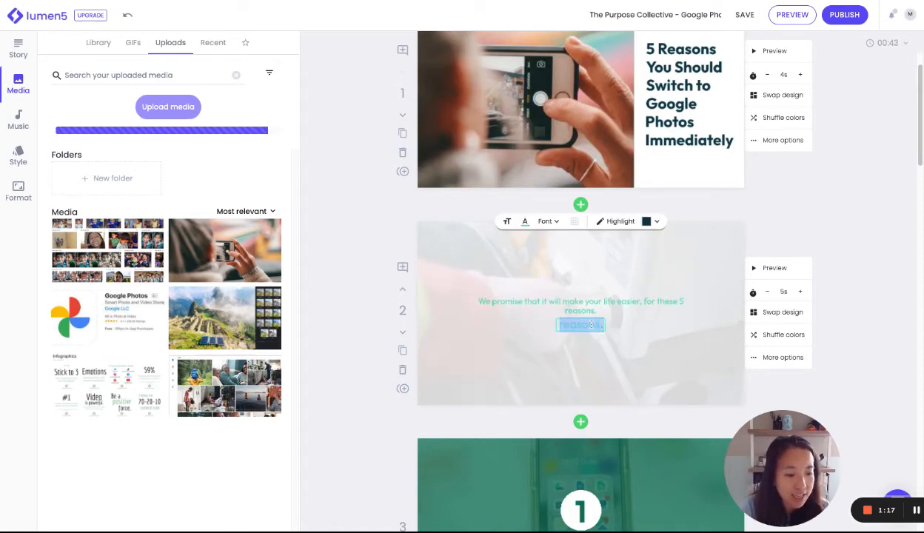
pyautogui.press('BackSpace')
pyautogui.click(618, 325)
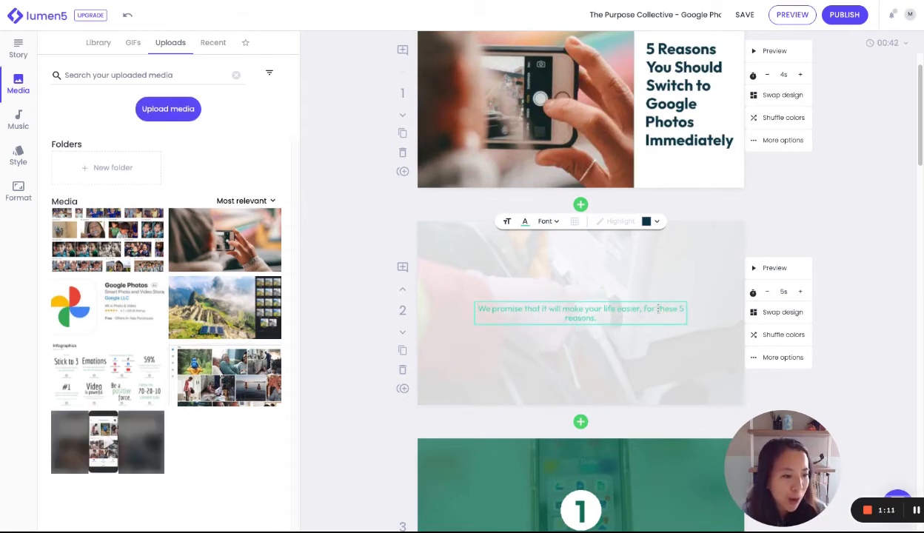
# - Highlight the words "these 5 reasons." in the second scene's sentence with the dark highlight color
pyautogui.moveTo(658, 308); pyautogui.dragTo(597, 319)
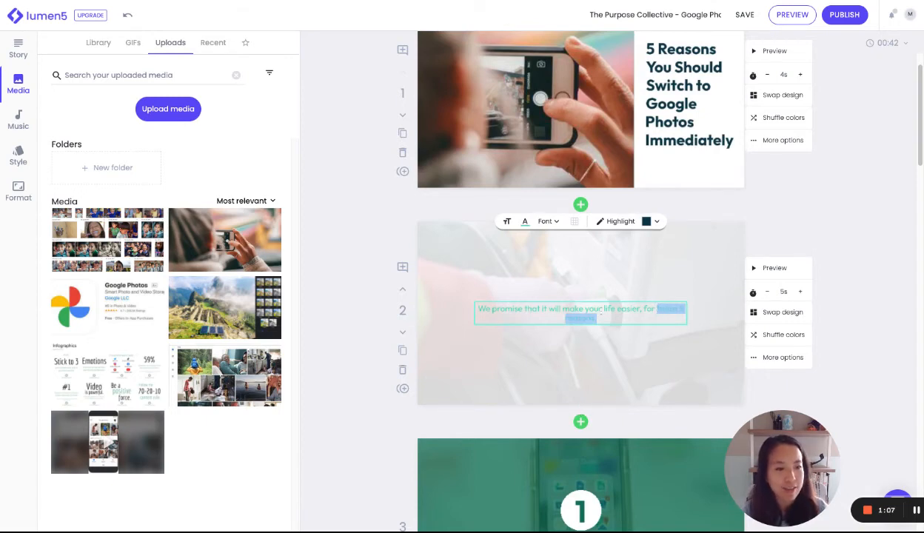
pyautogui.click(615, 222)
pyautogui.click(643, 370)
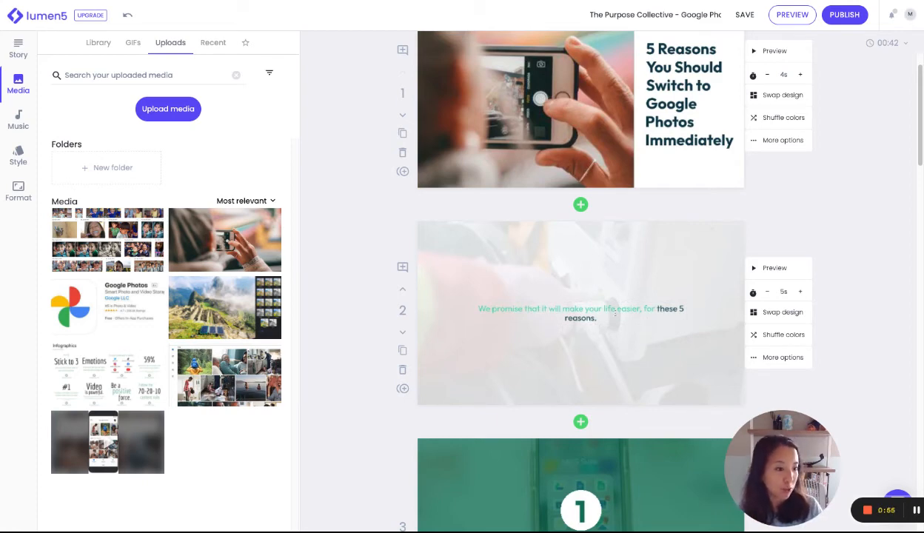
# - Set the size of the second scene's text to Huge
pyautogui.click(613, 314)
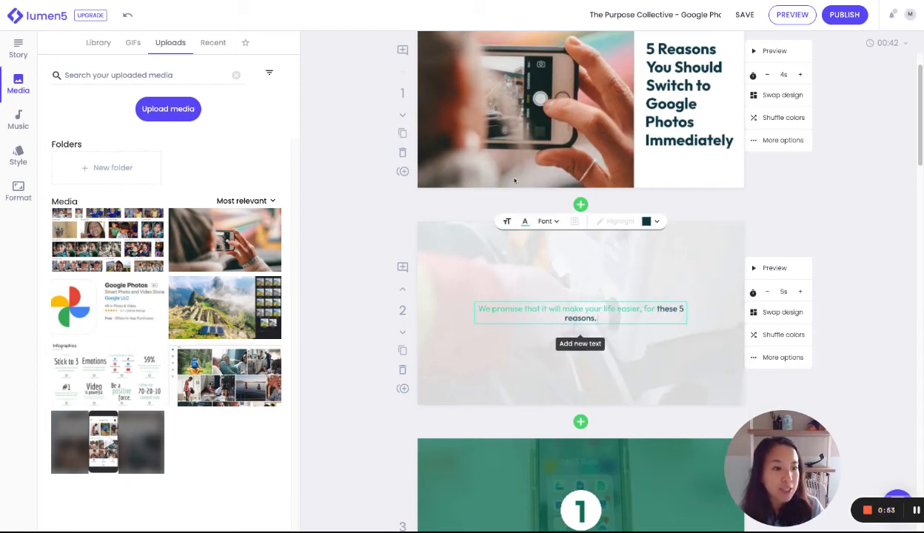
pyautogui.click(508, 221)
pyautogui.click(527, 235)
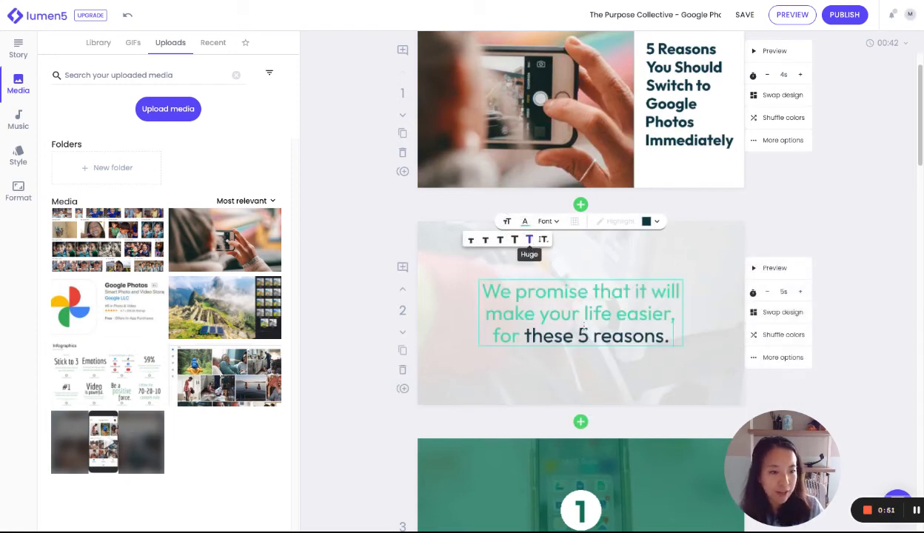
pyautogui.click(675, 387)
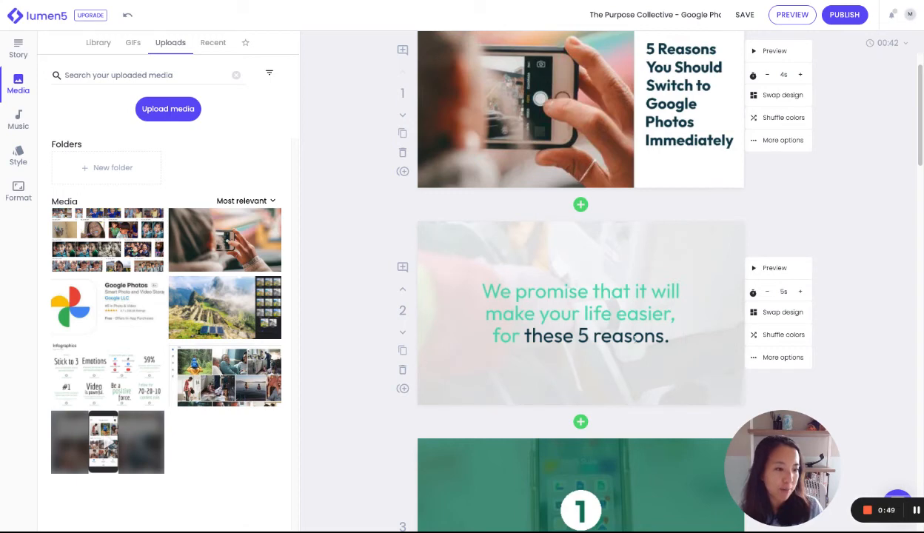
pyautogui.click(634, 337)
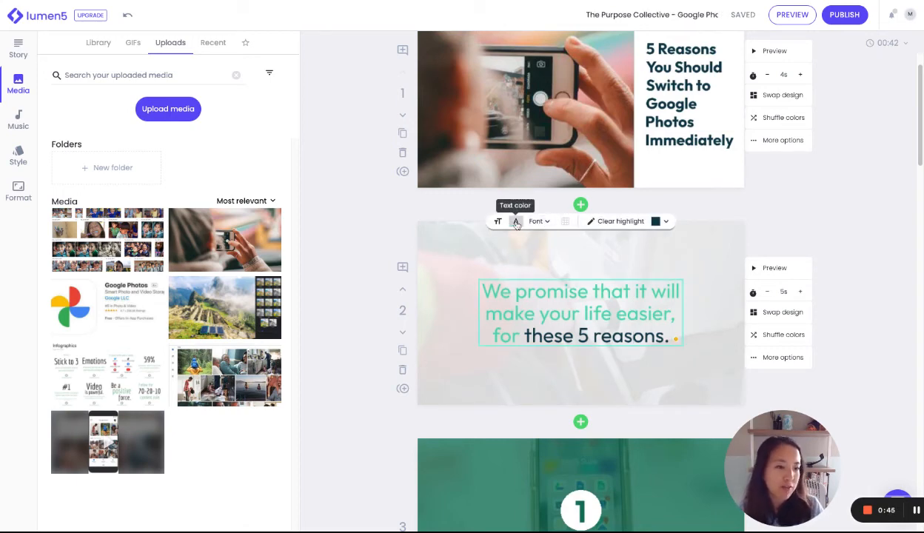
pyautogui.click(722, 277)
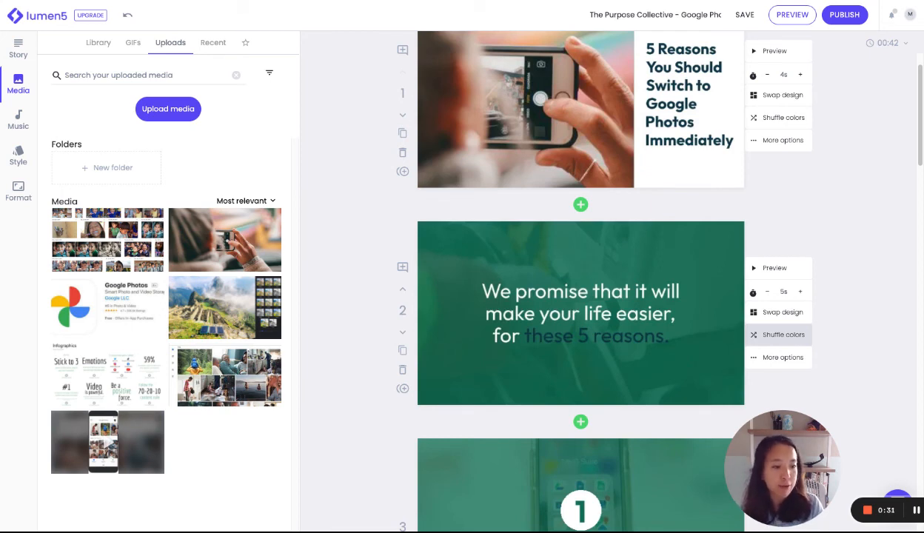
# - Shuffle the second scene's colors until it has a bright green background with white text and dark highlighted words
pyautogui.click(783, 335)
pyautogui.click(782, 335)
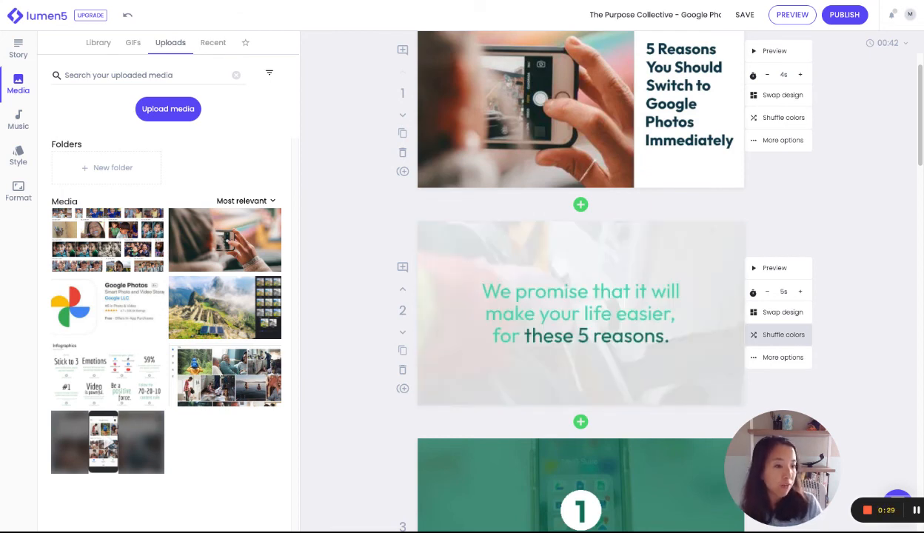
pyautogui.click(782, 335)
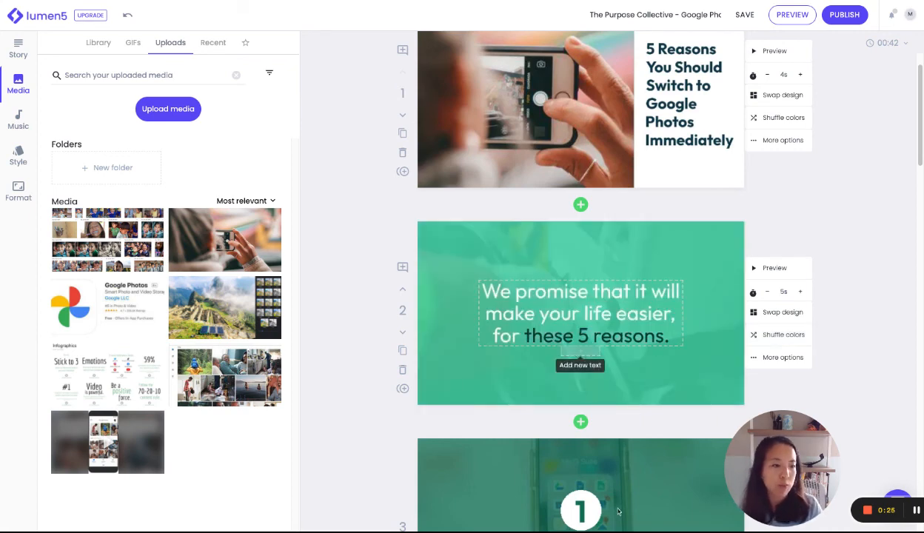
# - Review the second scene's brightness, background media and background music options, and close them without applying changes
pyautogui.moveTo(727, 353)
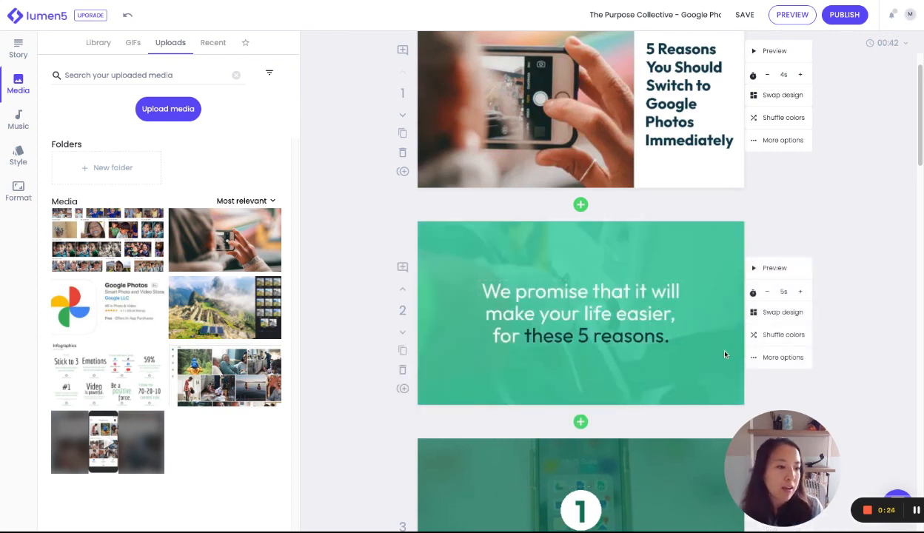
pyautogui.click(768, 362)
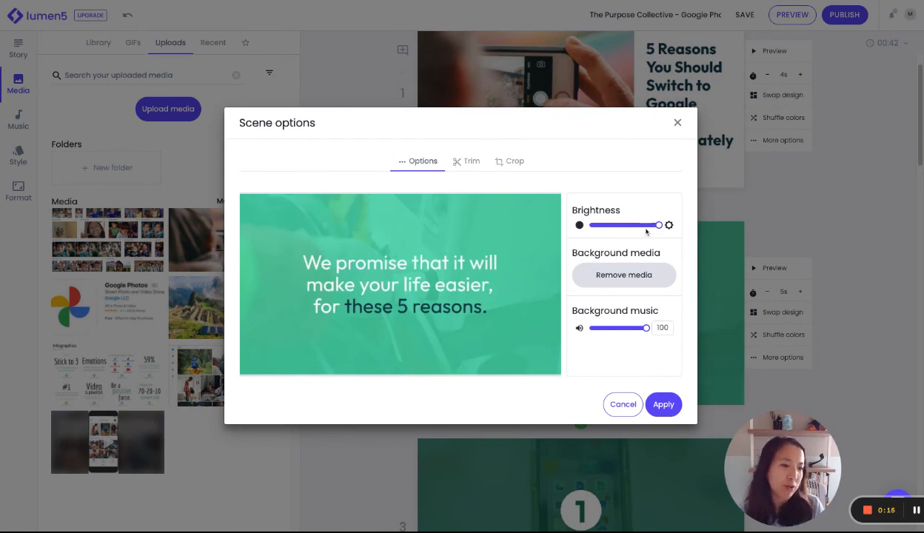
pyautogui.moveTo(658, 225)
pyautogui.mouseDown()
pyautogui.moveTo(610, 225)
pyautogui.moveTo(658, 225)
pyautogui.mouseUp()
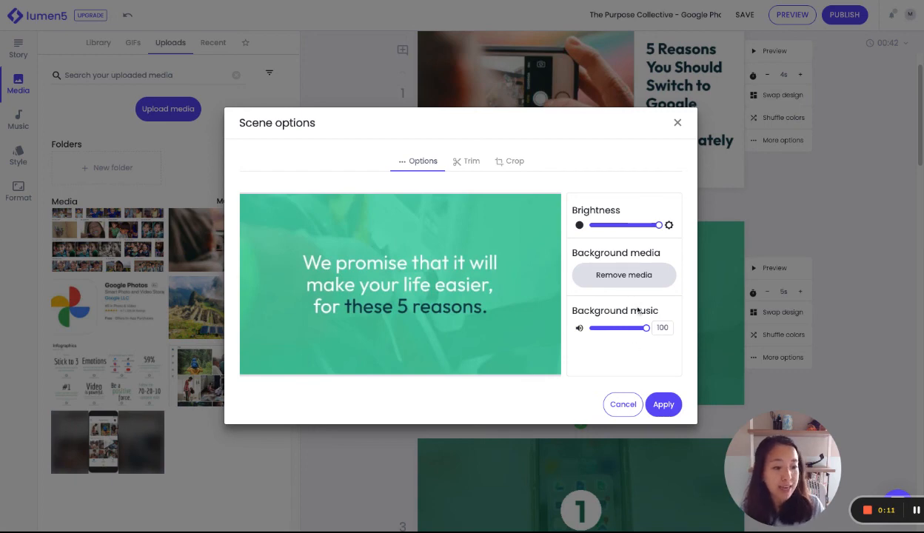
pyautogui.click(677, 123)
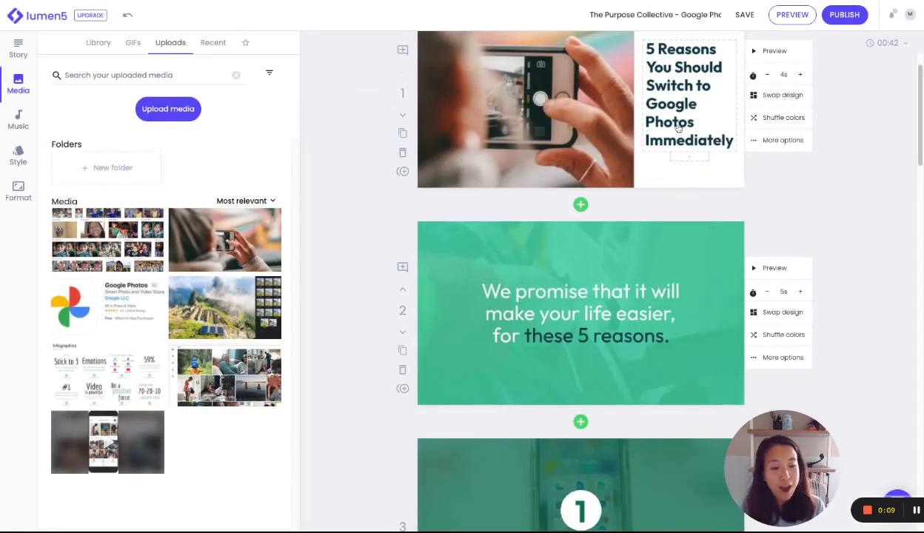